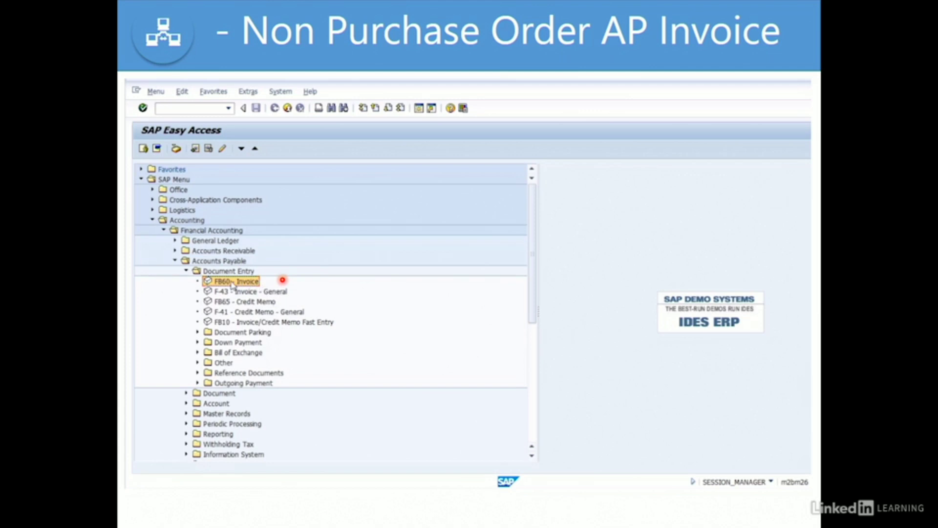
# Open the FB60 vendor invoice entry and fill in the vendor number and the invoice date 01/01/2017
pyautogui.doubleClick(232, 283)
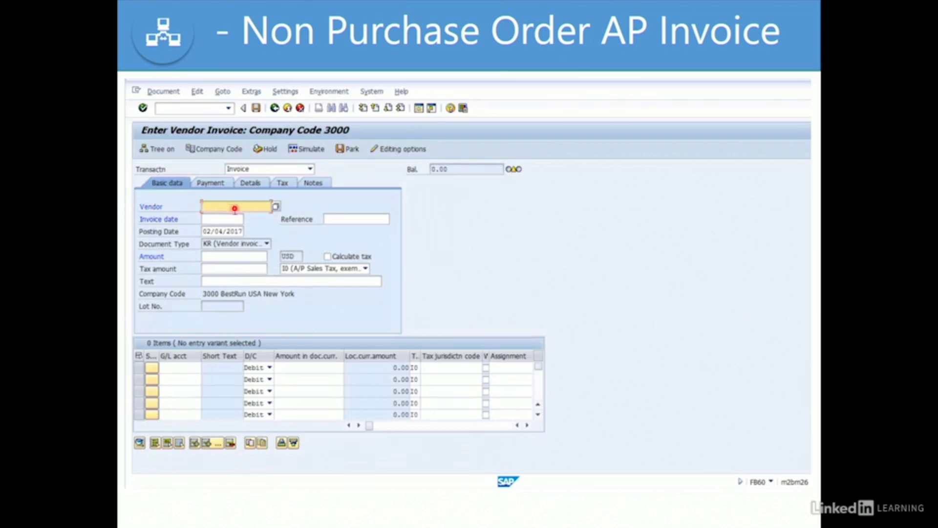
pyautogui.click(235, 210)
pyautogui.click(226, 215)
pyautogui.click(226, 220)
pyautogui.click(226, 220)
pyautogui.click(232, 230)
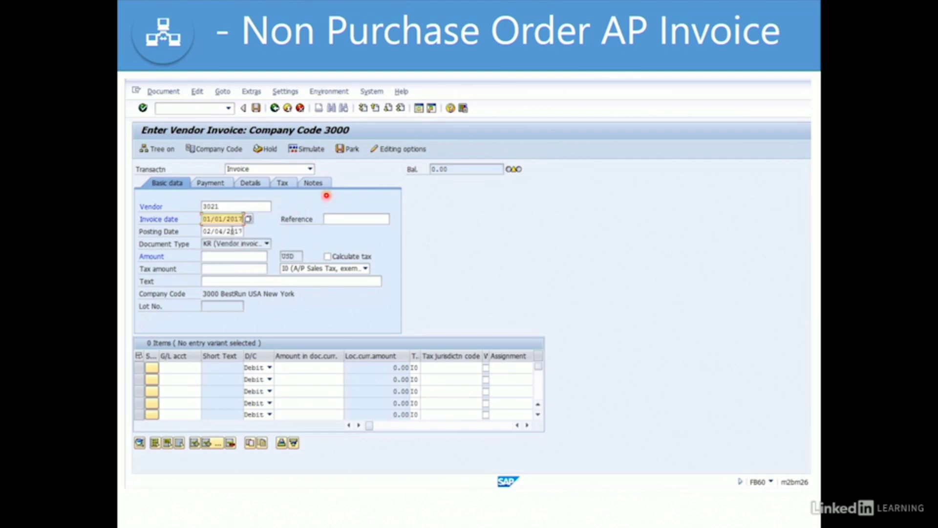
# Set the invoice reference to Non PO Inv 25
pyautogui.click(337, 220)
pyautogui.click(336, 219)
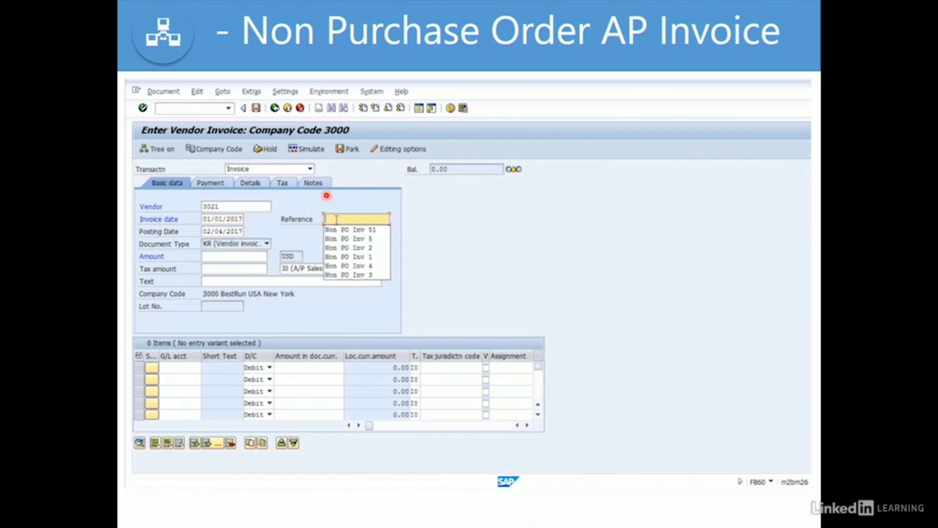
pyautogui.click(351, 239)
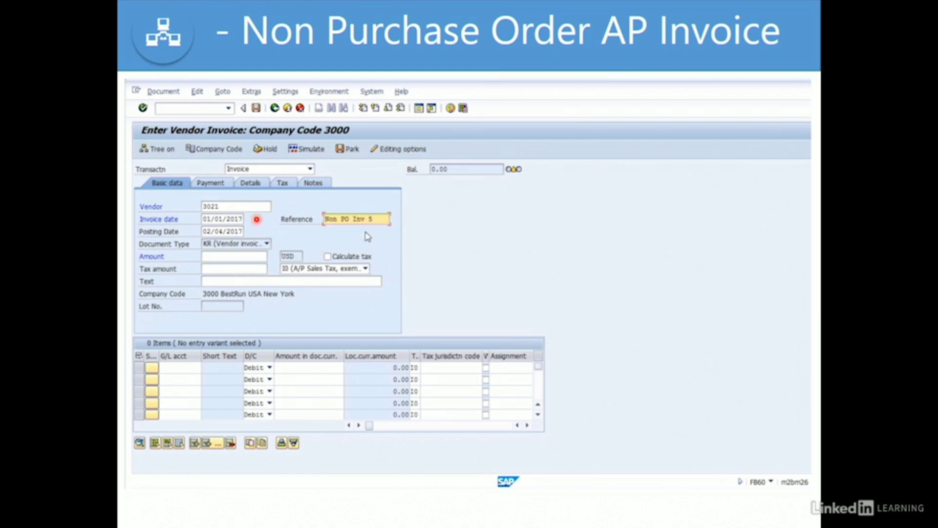
pyautogui.press('BackSpace')
pyautogui.write('25')
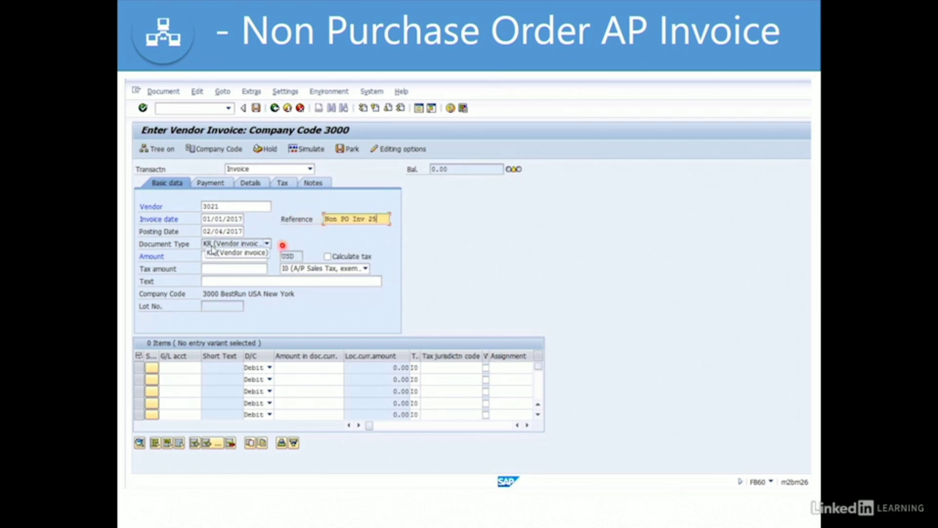
# Enter an invoice amount of 2323 and turn on tax calculation, confirming the header data
pyautogui.click(241, 230)
pyautogui.click(239, 218)
pyautogui.click(240, 231)
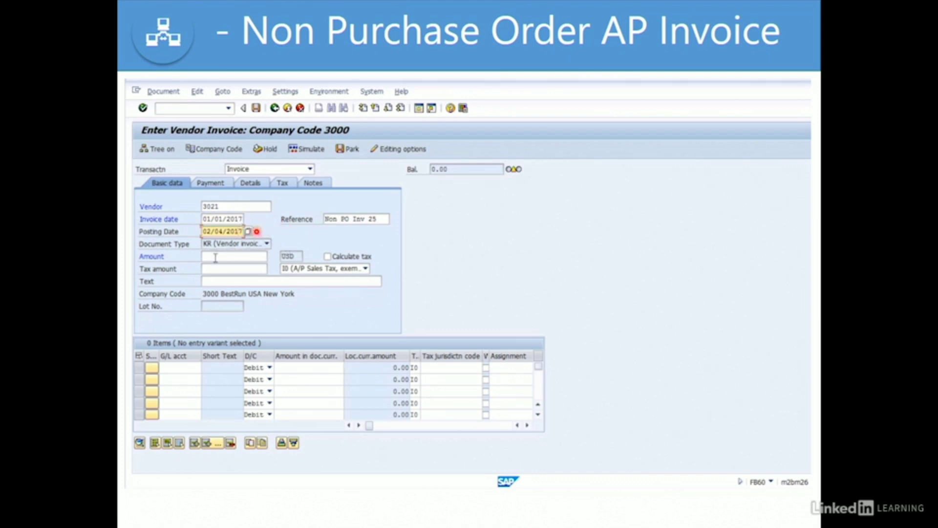
pyautogui.click(215, 258)
pyautogui.write('2')
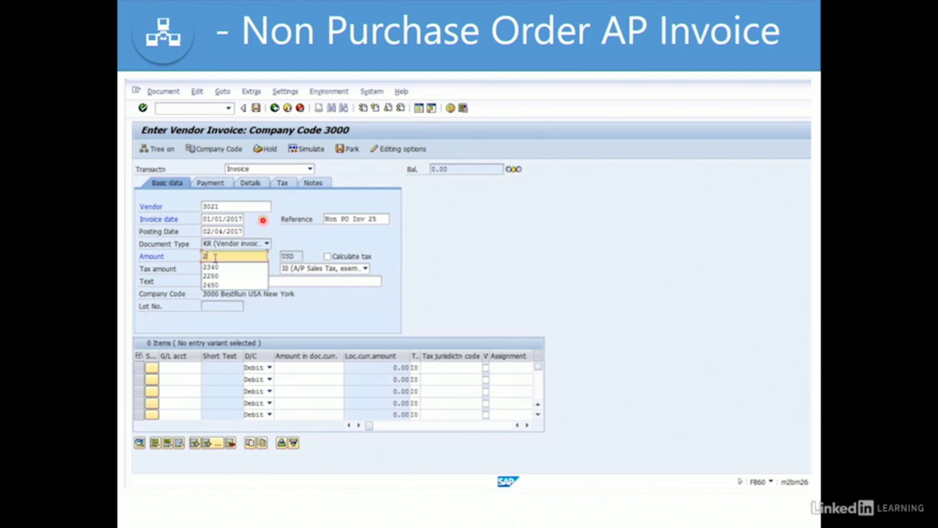
pyautogui.write('323')
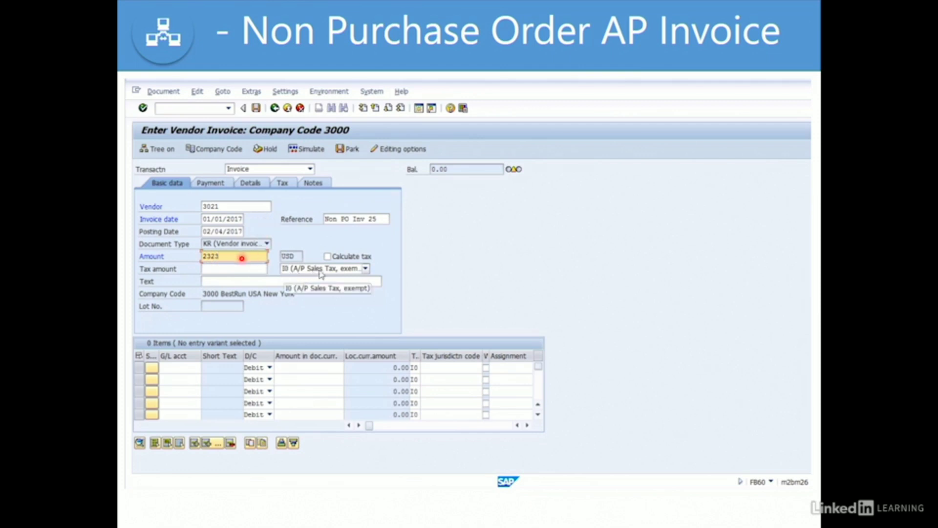
pyautogui.click(327, 257)
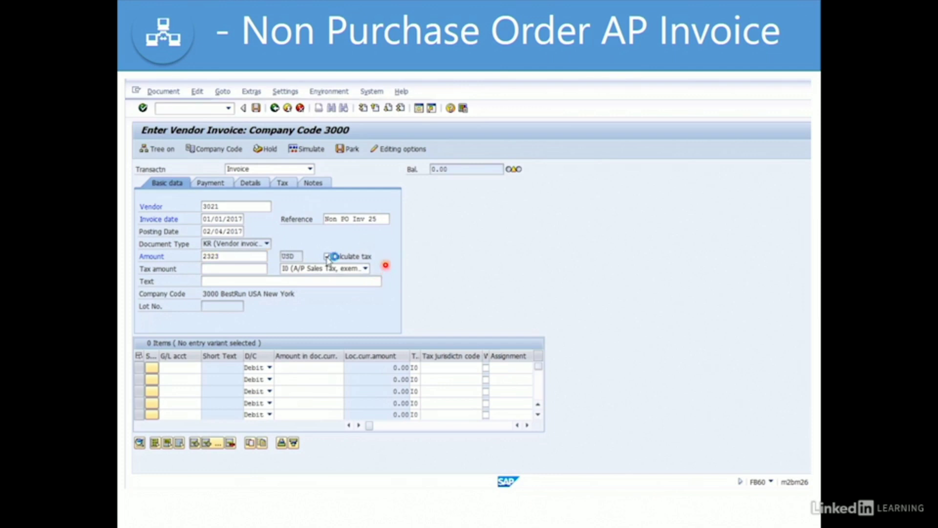
pyautogui.press('Return')
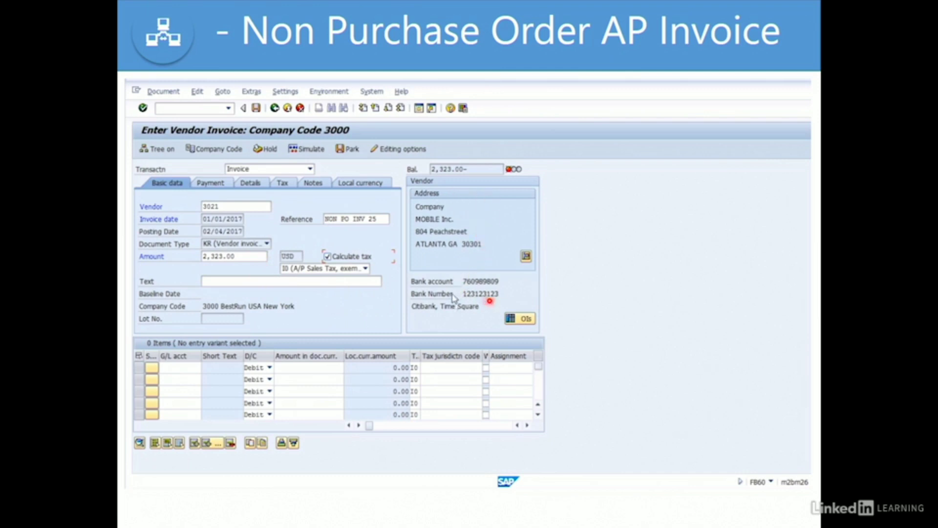
# Fill the first line item with G/L account 476000 and a document currency amount of 2323
pyautogui.moveTo(203, 306); pyautogui.dragTo(221, 308)
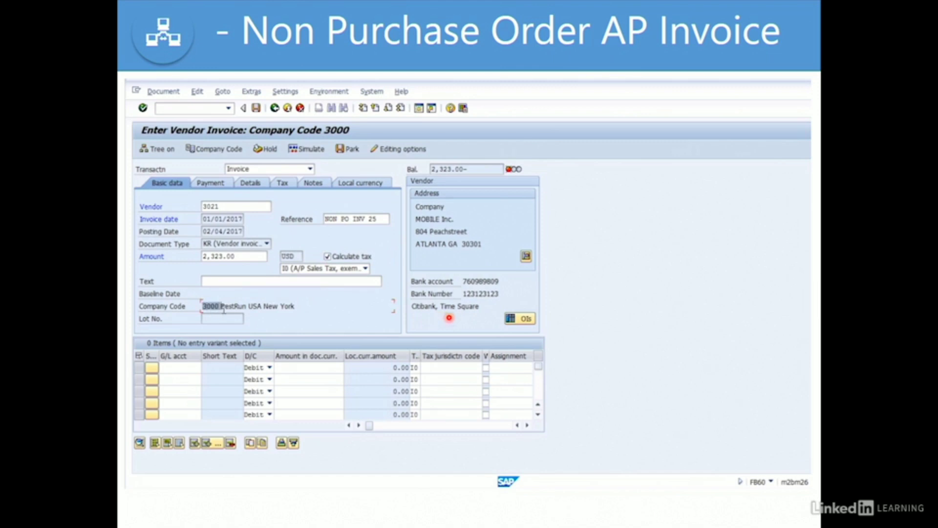
pyautogui.click(176, 367)
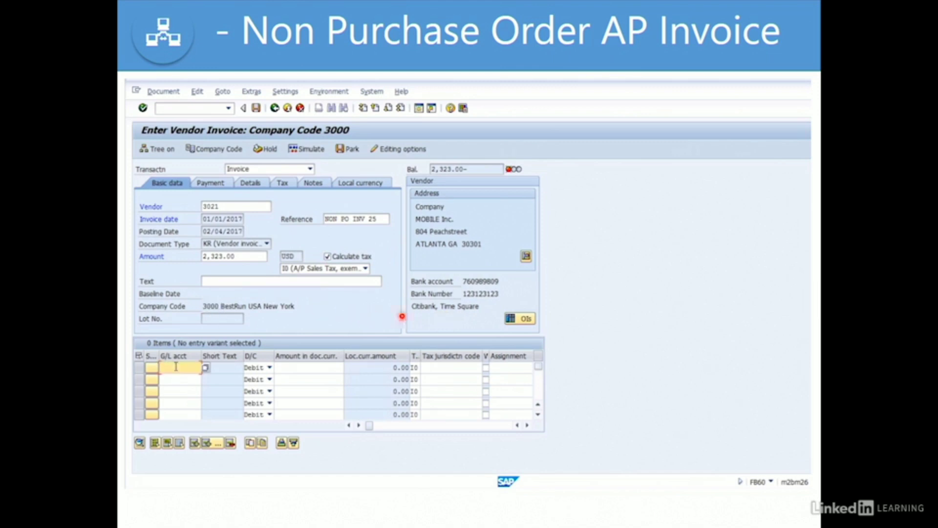
pyautogui.click(176, 367)
pyautogui.click(180, 376)
pyautogui.click(301, 368)
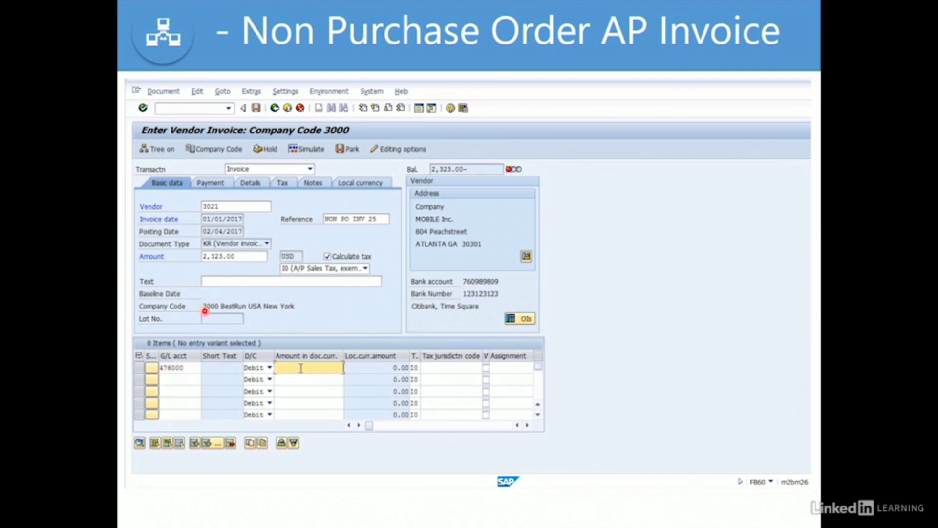
pyautogui.write('2323')
pyautogui.click(230, 258)
pyautogui.click(294, 373)
pyautogui.click(433, 370)
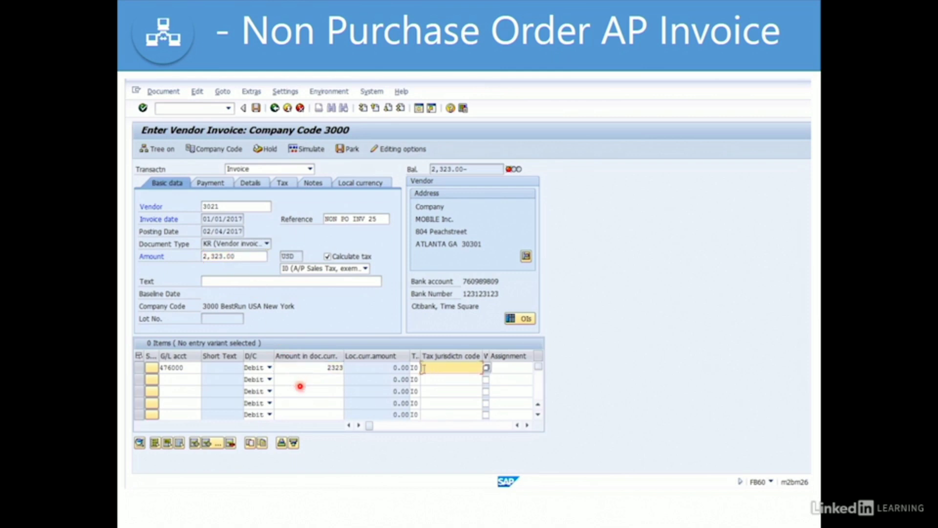
pyautogui.click(417, 368)
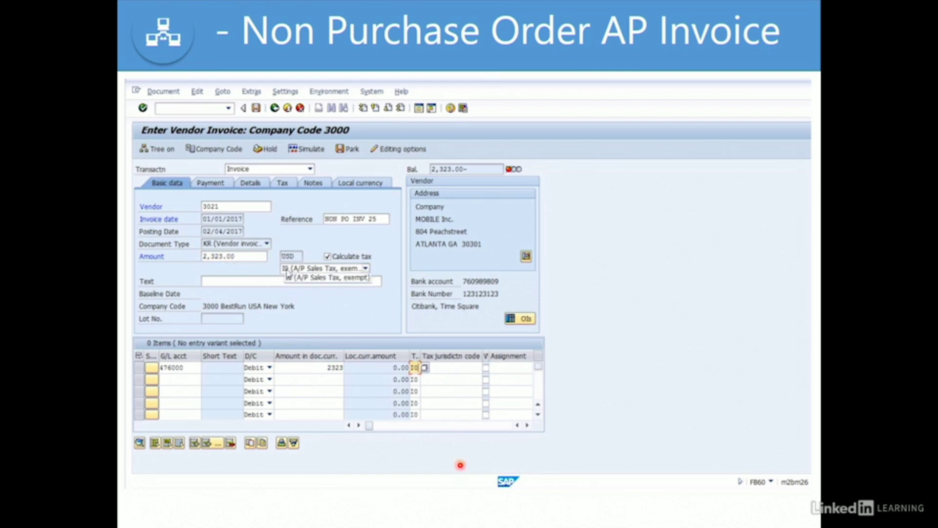
pyautogui.click(461, 368)
pyautogui.click(461, 368)
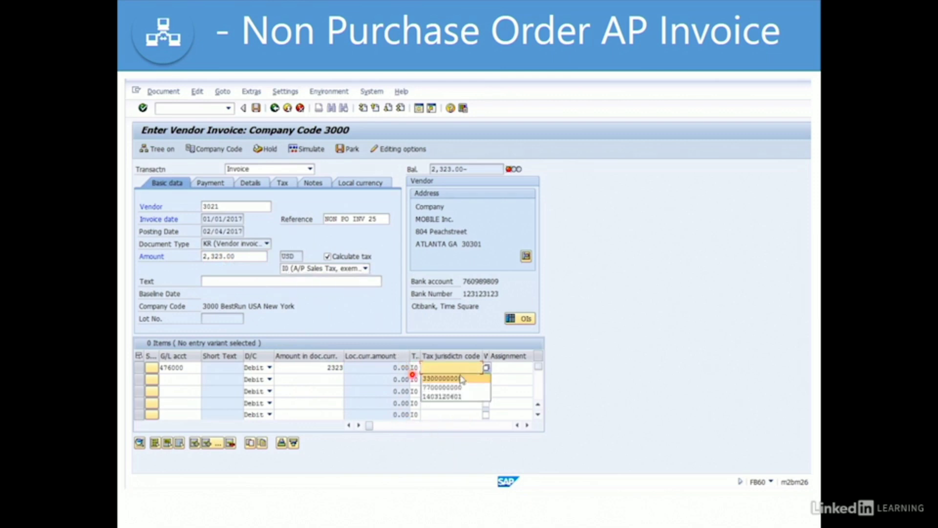
pyautogui.click(461, 376)
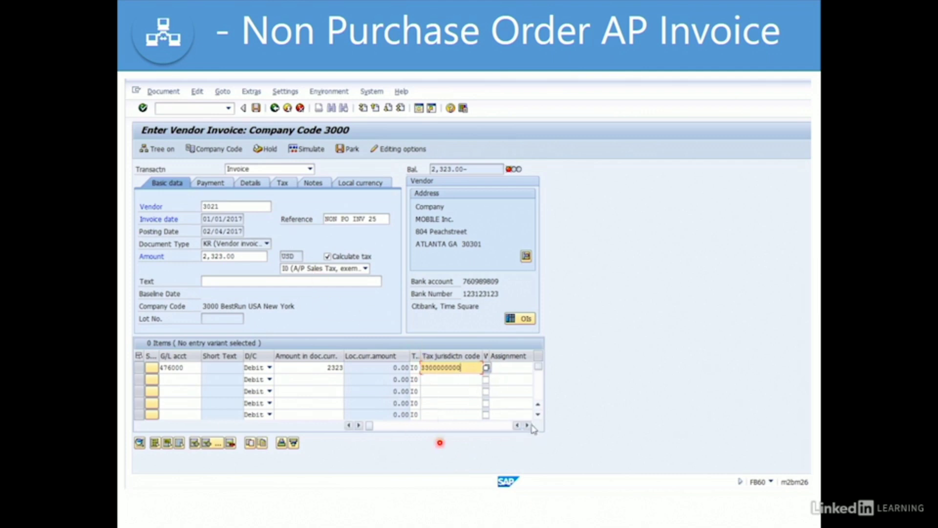
# Assign cost center 1240 to the first line item
pyautogui.click(192, 367)
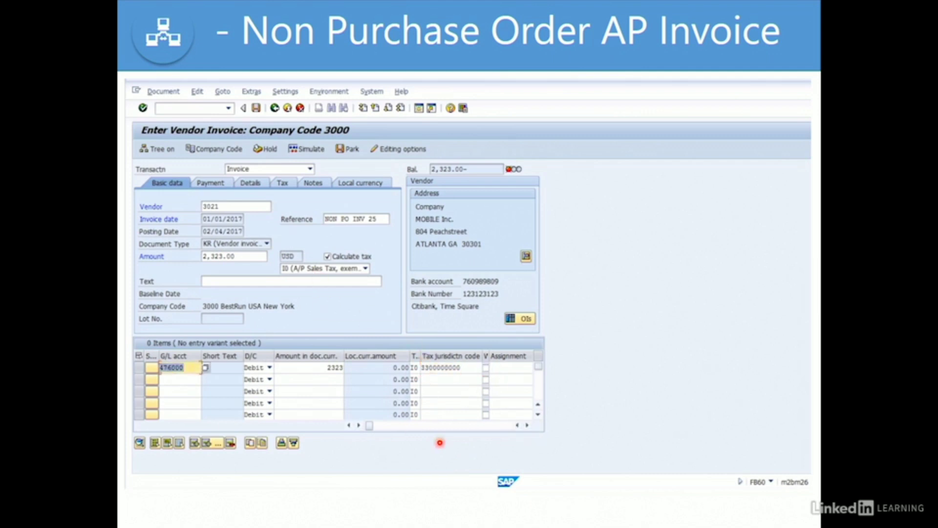
pyautogui.click(529, 426)
pyautogui.click(529, 427)
pyautogui.click(528, 426)
pyautogui.click(529, 426)
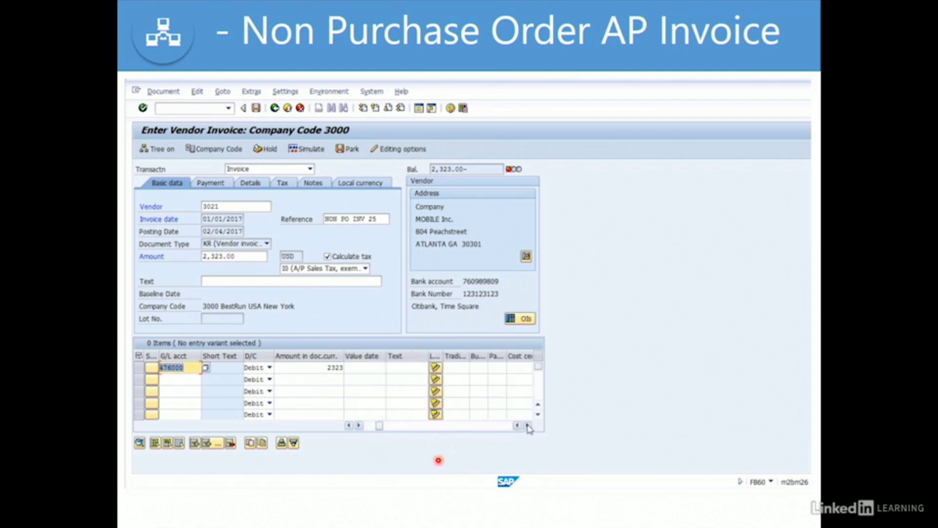
pyautogui.click(528, 426)
pyautogui.click(472, 367)
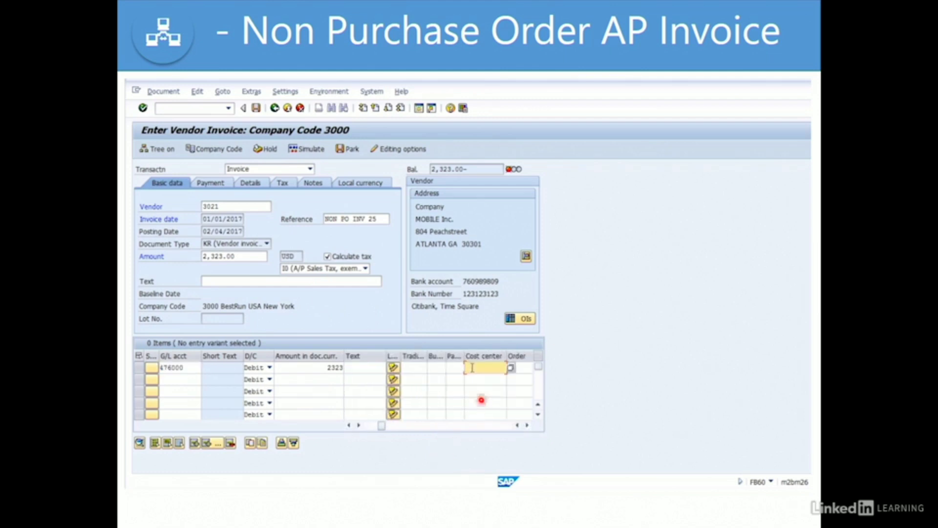
pyautogui.write('1240')
# Enter Printer Ink as the first line item's text and confirm the invoice entries with the existing invoice date
pyautogui.click(348, 426)
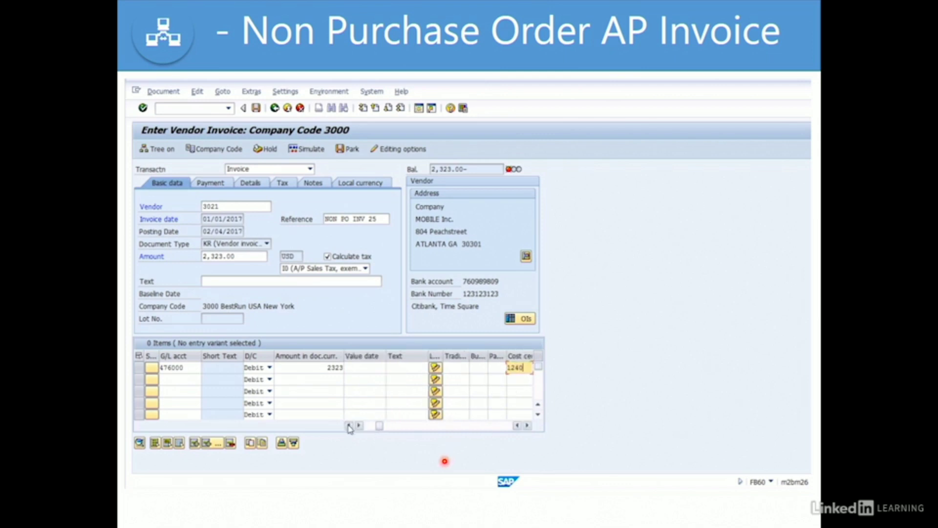
pyautogui.click(395, 368)
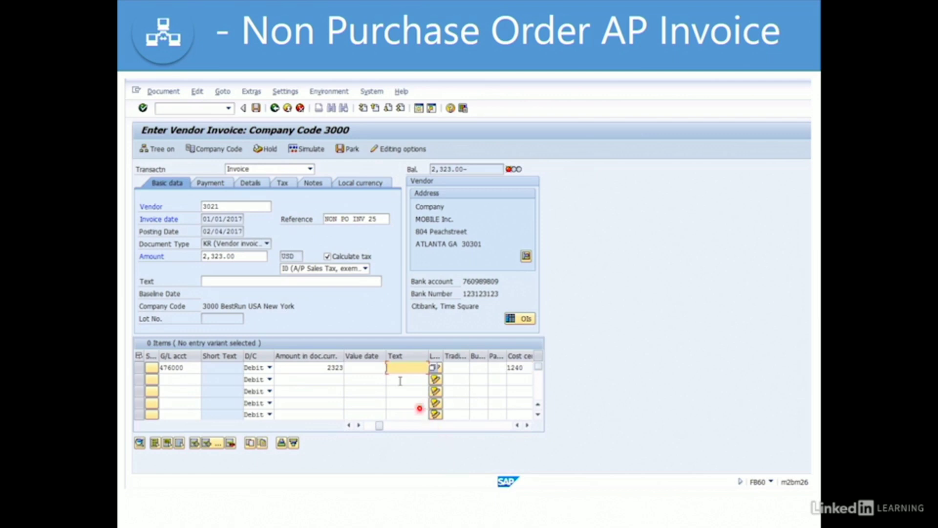
pyautogui.write('Printer Ink')
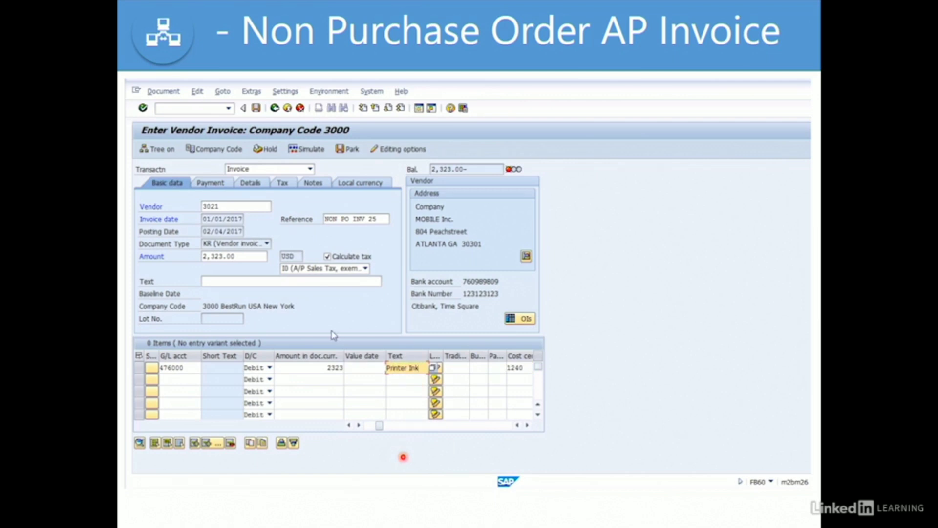
pyautogui.press('Return')
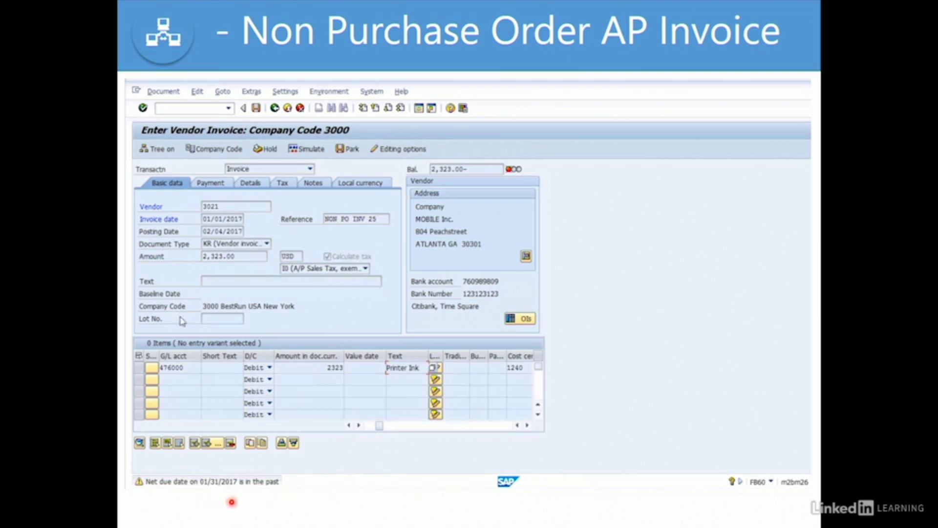
pyautogui.click(204, 219)
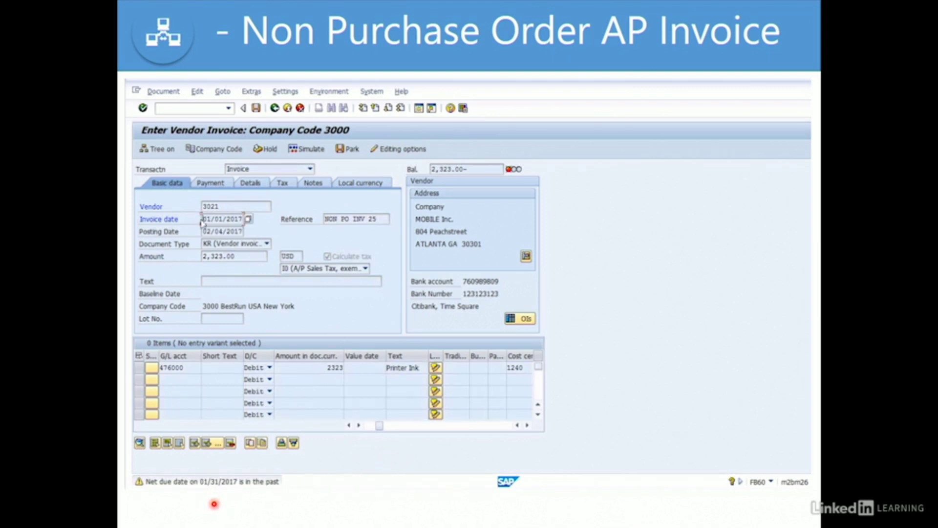
pyautogui.moveTo(206, 219); pyautogui.dragTo(244, 218)
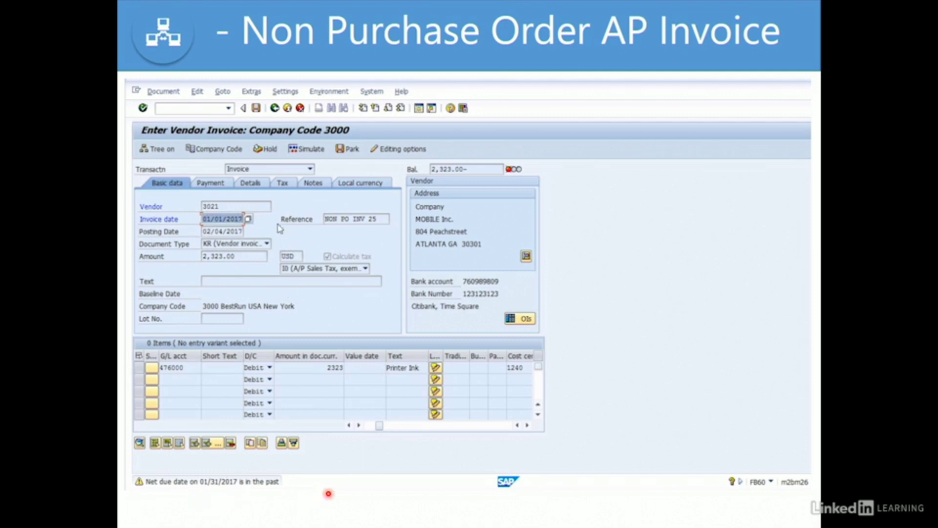
pyautogui.press('Return')
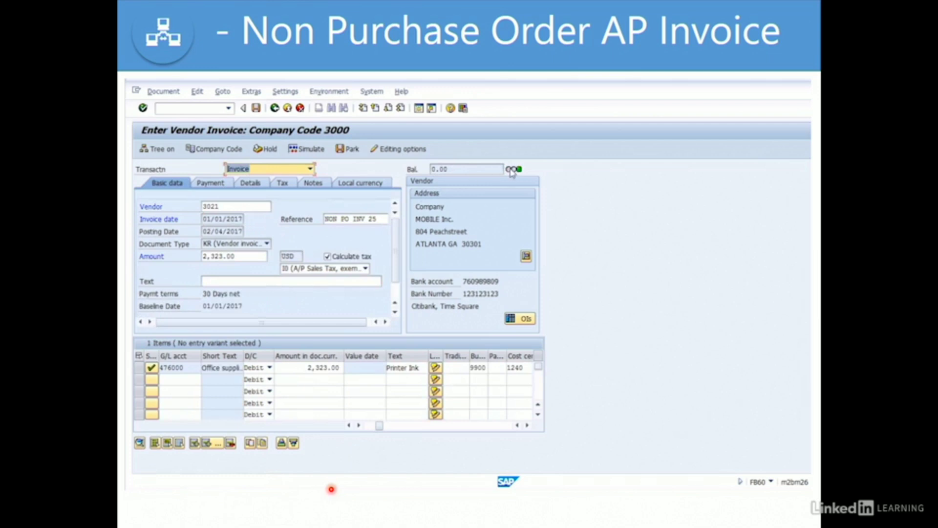
# Check the invoice balance and compare the header amount with the line item amount
pyautogui.click(464, 169)
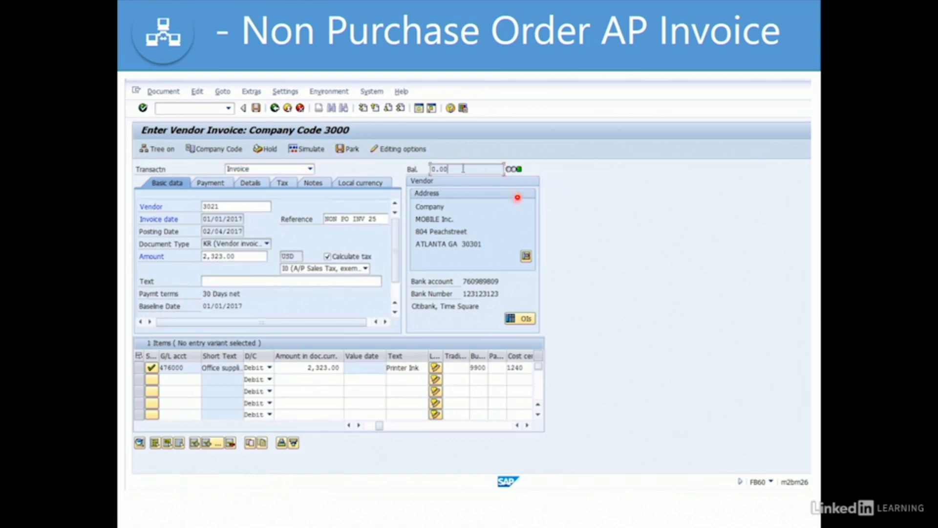
pyautogui.click(250, 256)
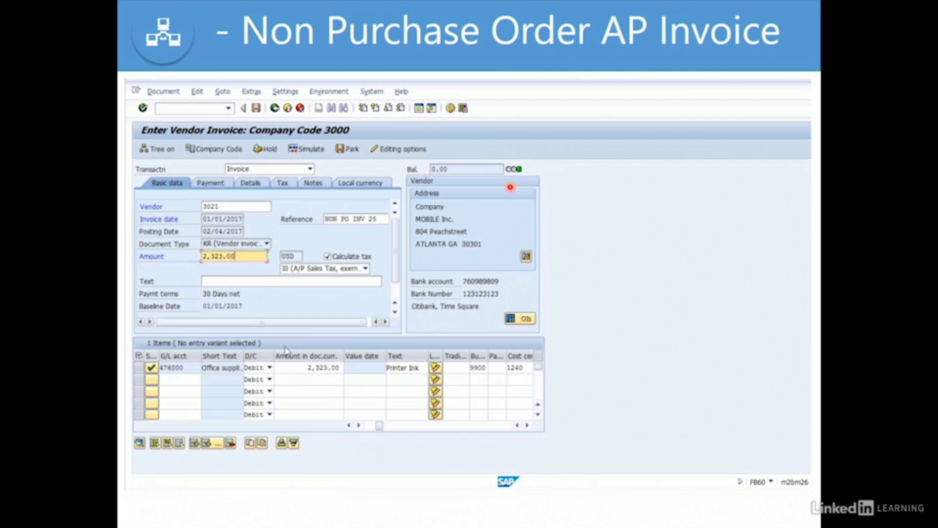
pyautogui.click(291, 367)
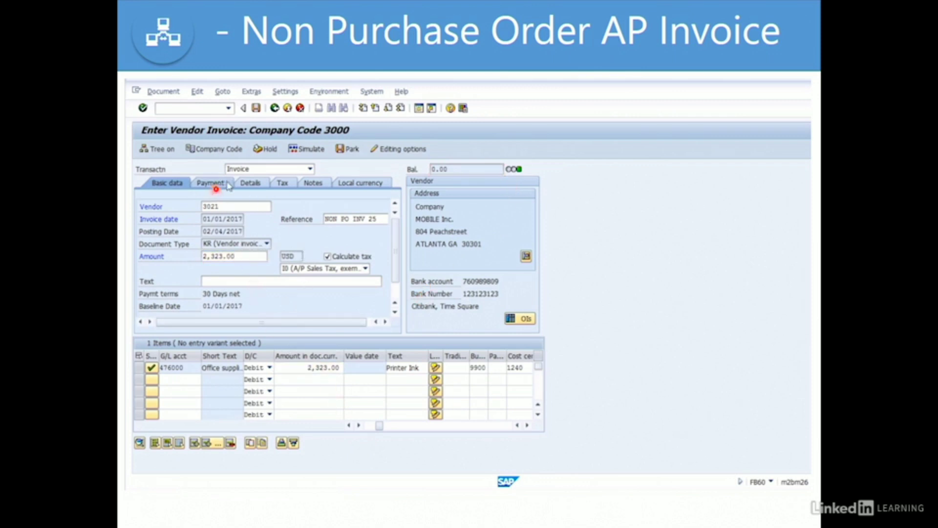
# Review the payment baseline date, due date and payment terms against the invoice date
pyautogui.click(219, 188)
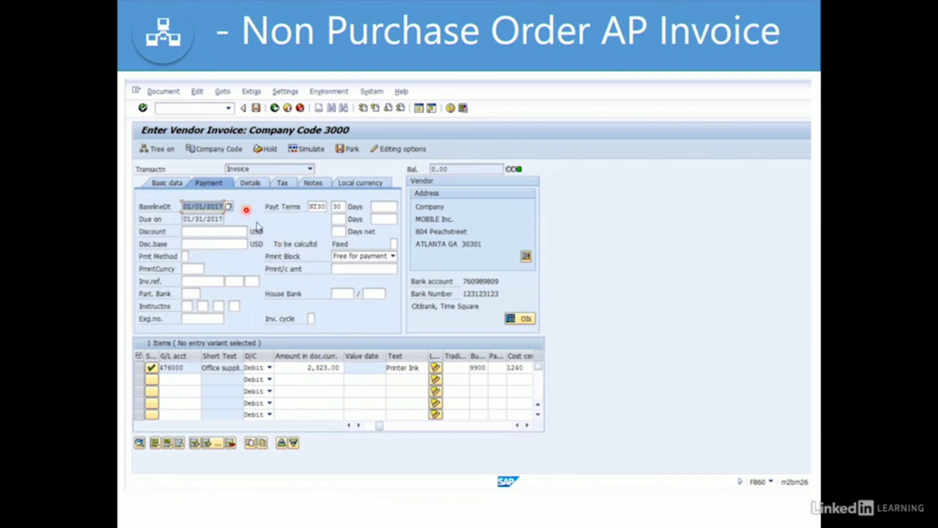
pyautogui.click(167, 183)
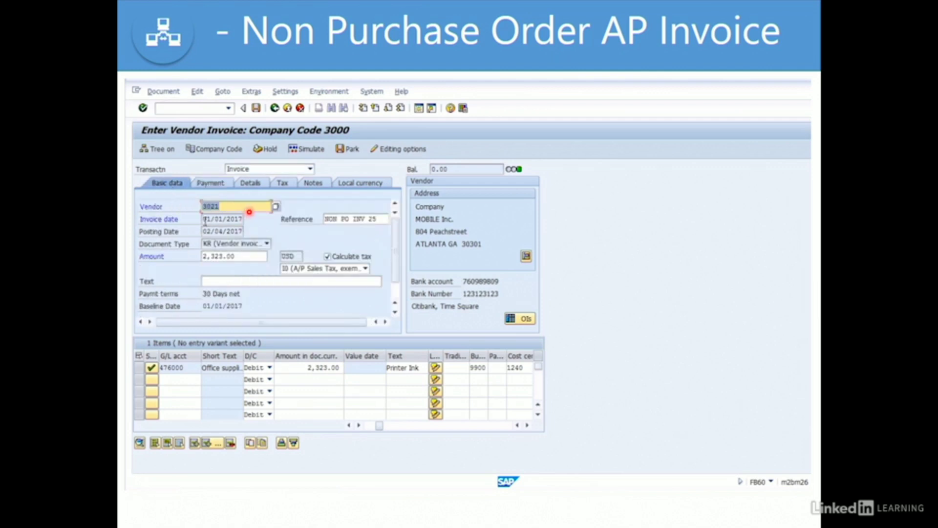
pyautogui.press('Tab')
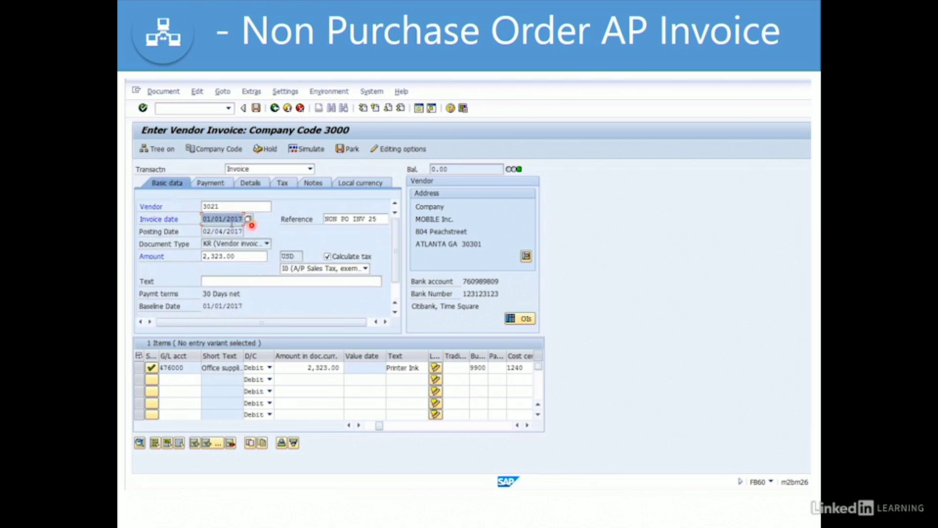
pyautogui.click(210, 183)
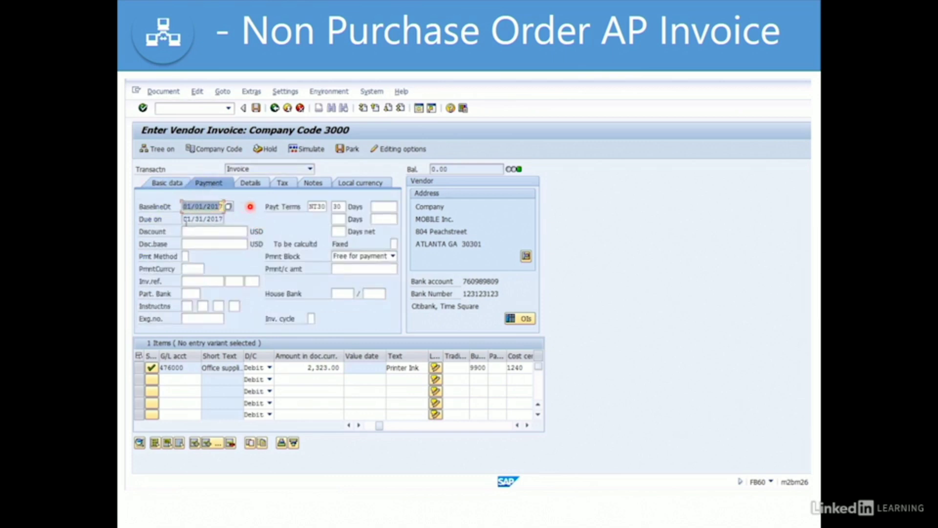
pyautogui.press('Tab')
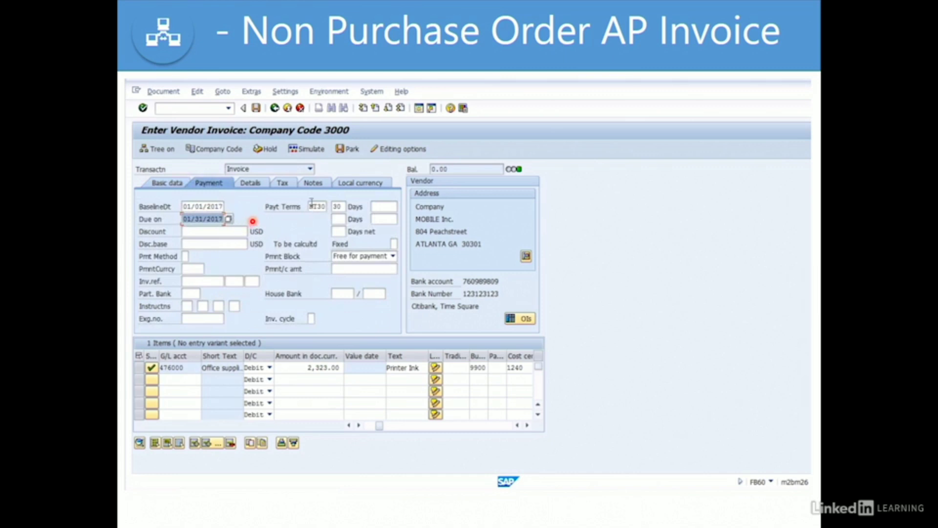
pyautogui.click(311, 206)
pyautogui.press('Tab')
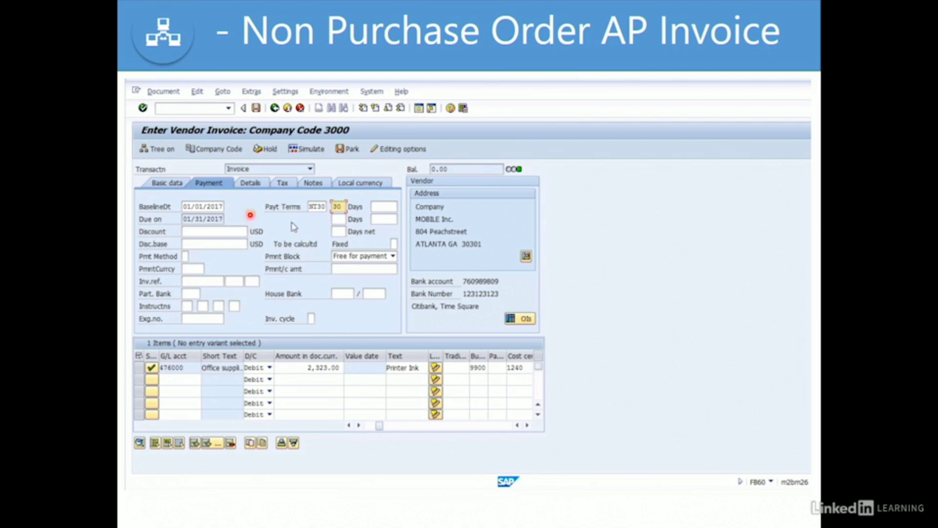
# Simulate the vendor invoice, check the posting keys in the document overview, and post the document
pyautogui.click(311, 151)
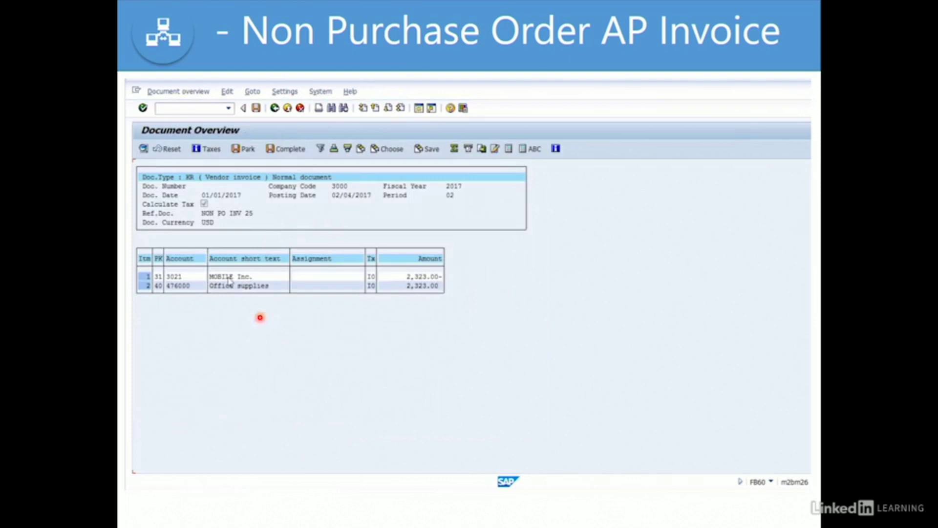
pyautogui.click(158, 277)
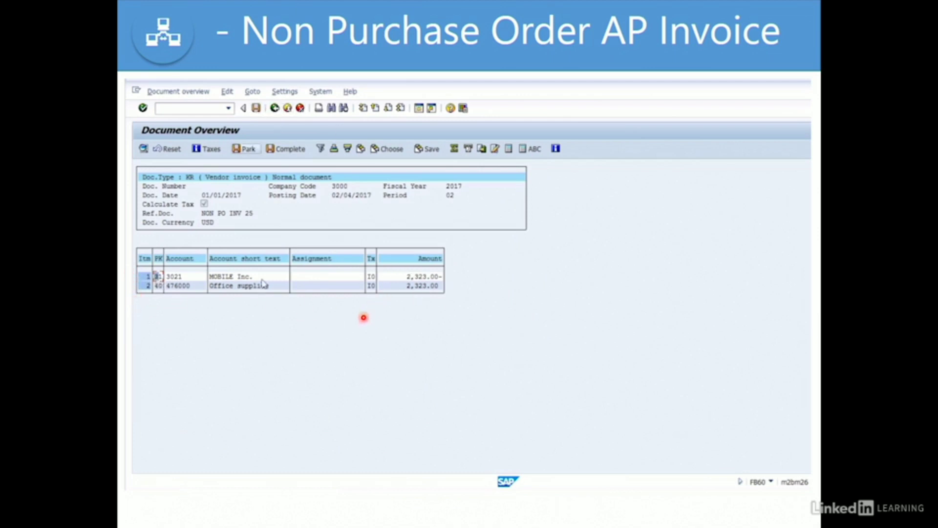
pyautogui.click(256, 110)
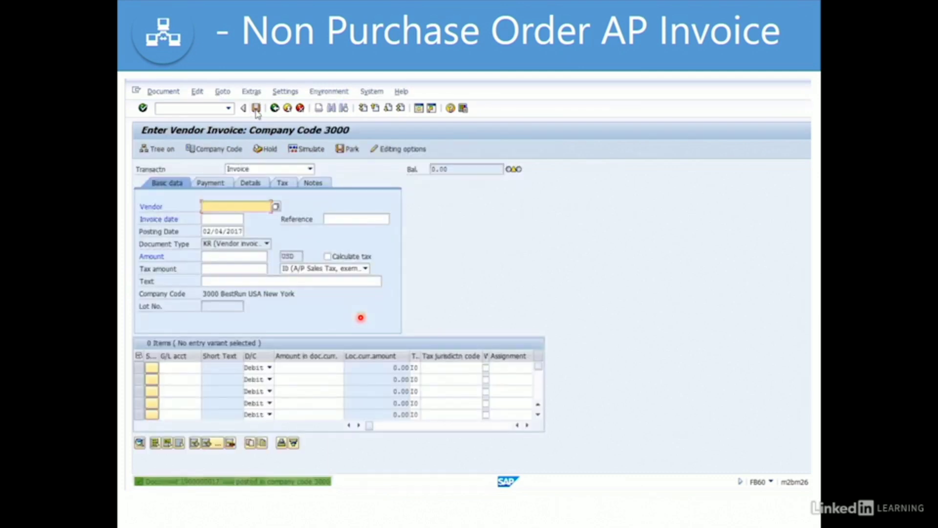